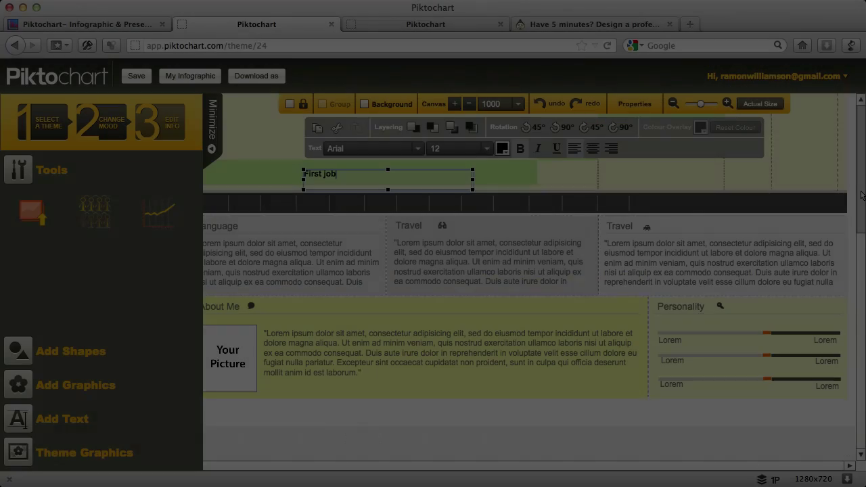
Switch to the theme/13 tab with the '4 Steps to Make Your Marketing Work' infographic
{"action": "scroll", "coordinate": [862, 158], "scroll_direction": "up", "scroll_amount": 3}
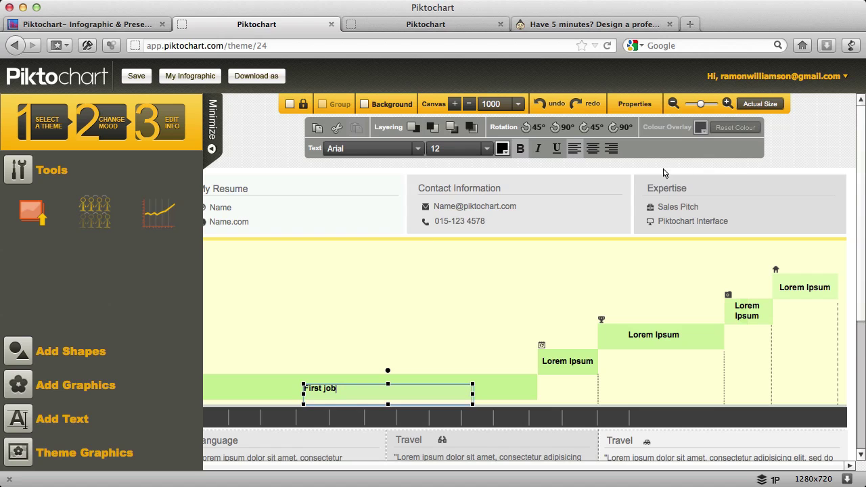
{"action": "left_click", "coordinate": [382, 26]}
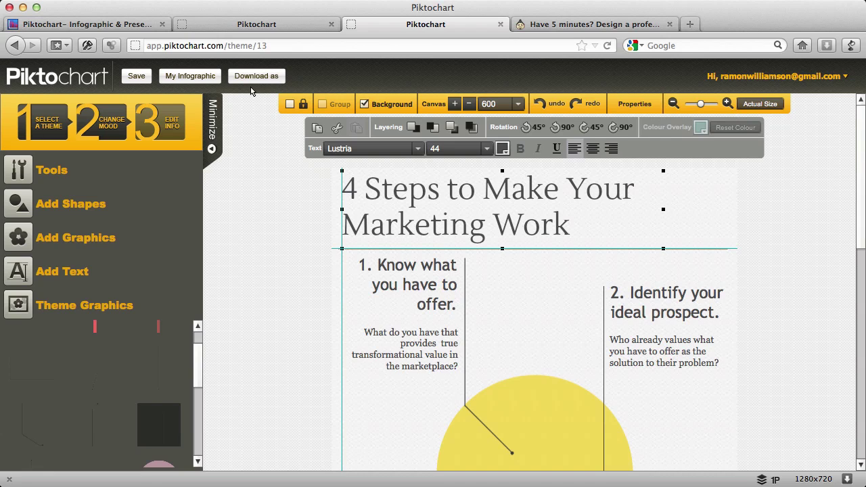
Save the infographic, overwriting the existing 'Make Your Marketing Work' copy
{"action": "left_click", "coordinate": [138, 76]}
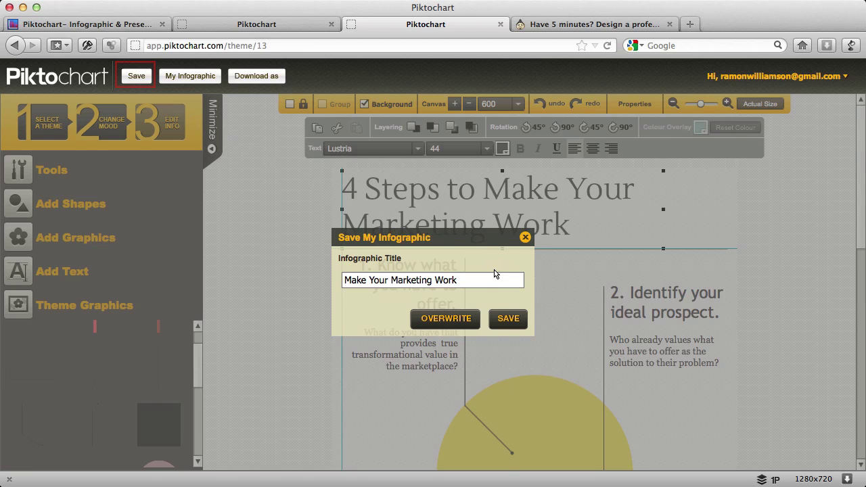
{"action": "left_click", "coordinate": [449, 318]}
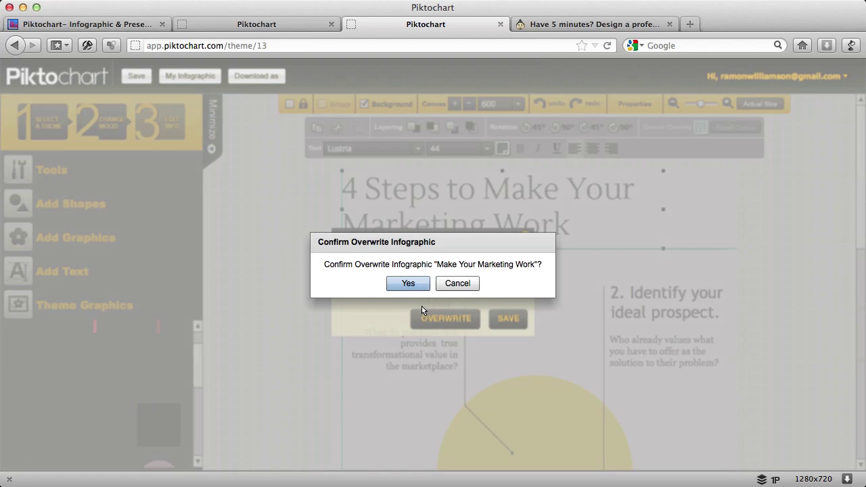
{"action": "left_click", "coordinate": [409, 283]}
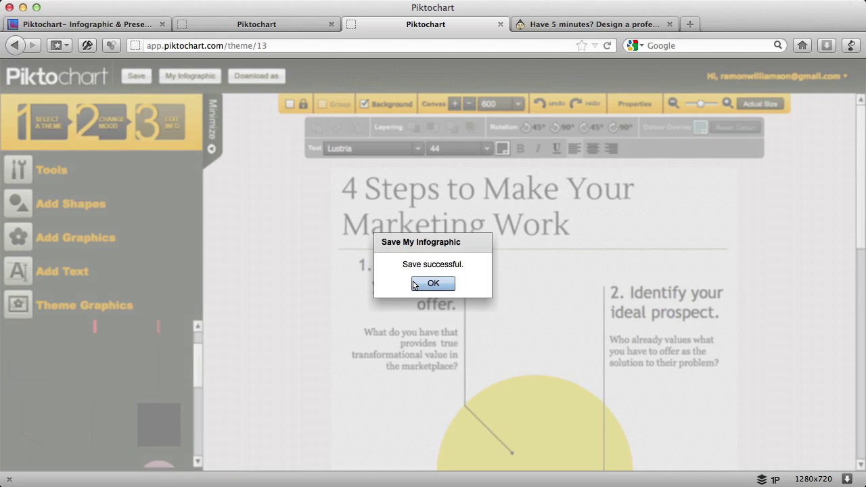
{"action": "left_click", "coordinate": [413, 284]}
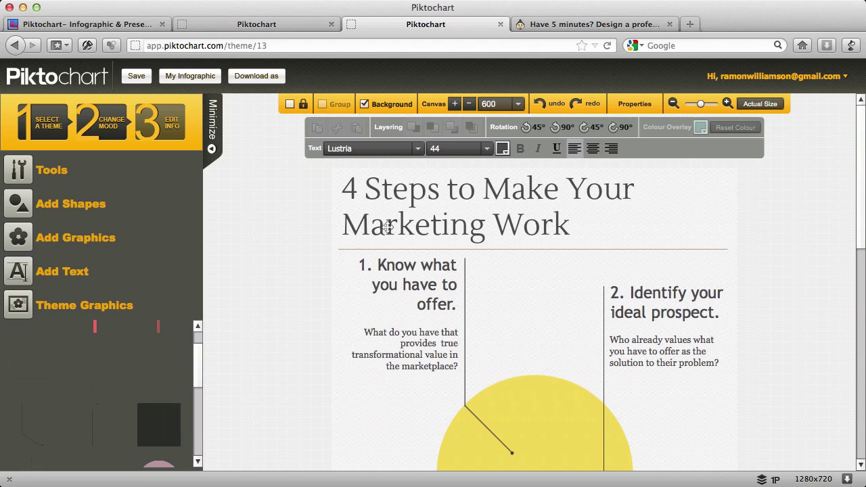
{"action": "left_click", "coordinate": [264, 77]}
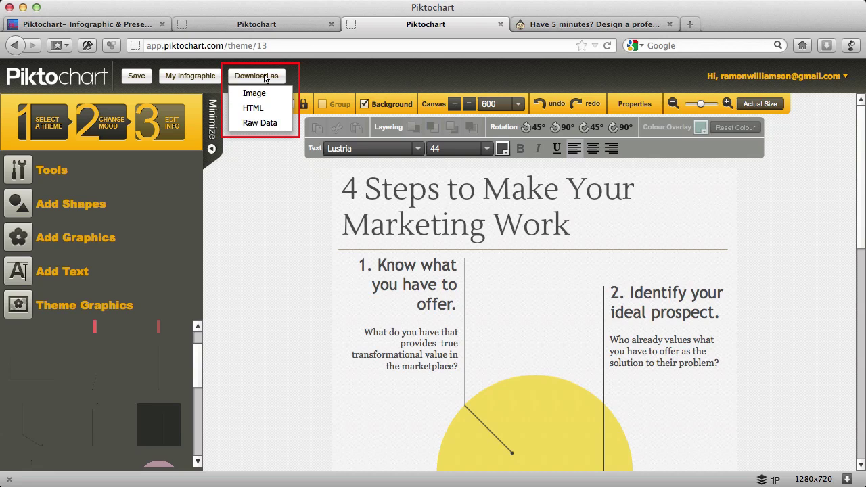
Choose Image as the download format for the marketing infographic
{"action": "left_click", "coordinate": [259, 97]}
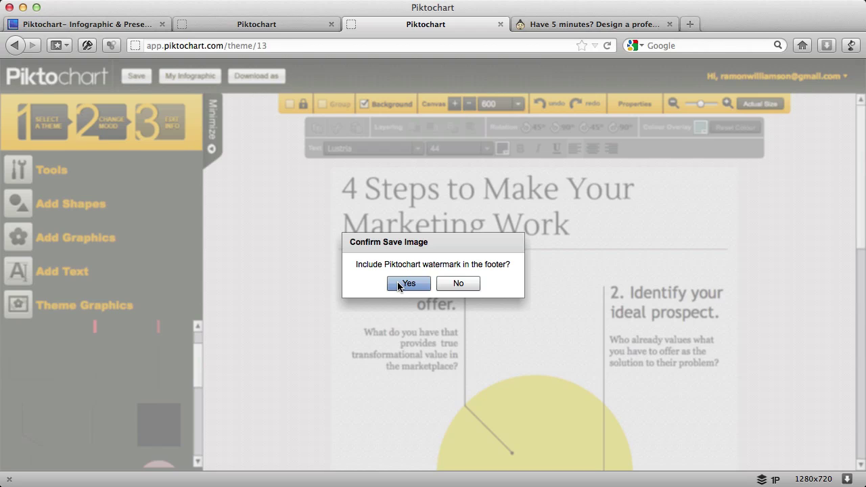
Export the infographic as an image without the watermark, saved as 4_Steps.png
{"action": "left_click", "coordinate": [469, 284]}
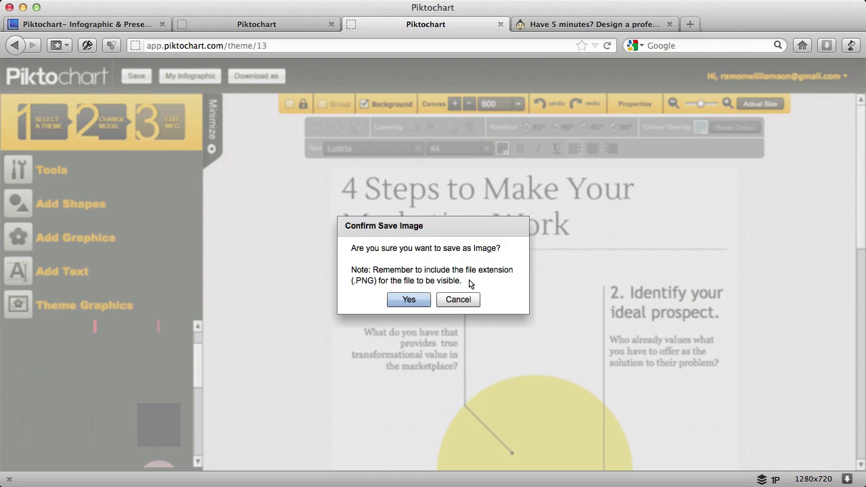
{"action": "left_click", "coordinate": [412, 301]}
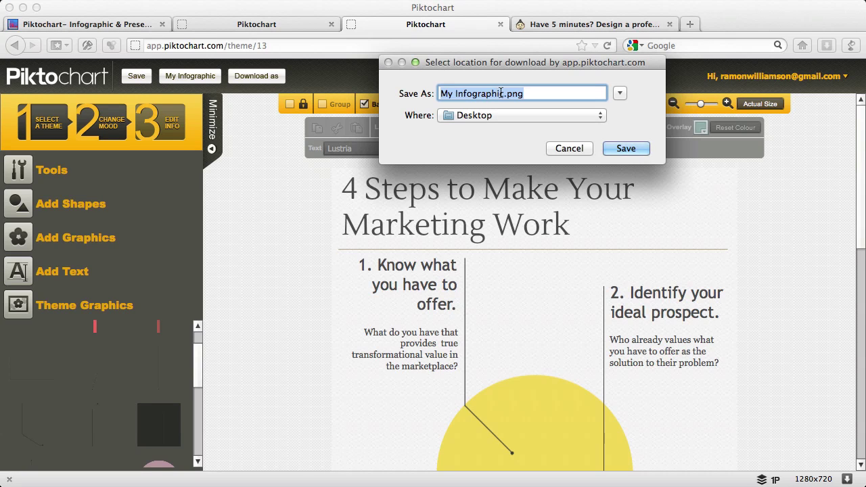
{"action": "left_click_drag", "start_coordinate": [504, 94], "coordinate": [416, 100]}
{"action": "left_click", "coordinate": [577, 148]}
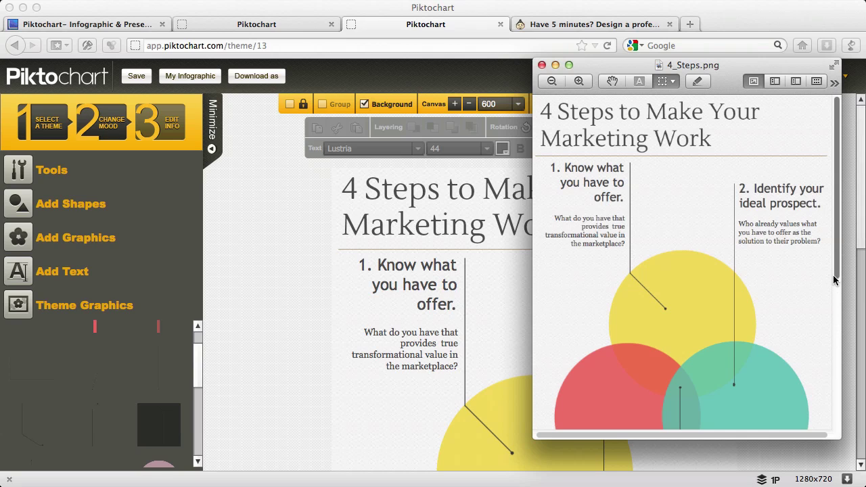
{"action": "left_click_drag", "start_coordinate": [837, 265], "coordinate": [830, 429]}
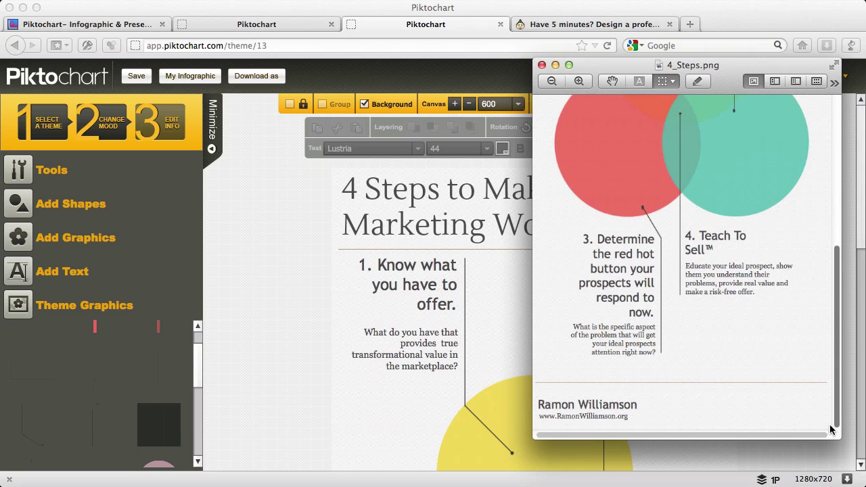
{"action": "scroll", "coordinate": [829, 424], "scroll_direction": "up", "scroll_amount": 10}
{"action": "scroll", "coordinate": [827, 424], "scroll_direction": "down", "scroll_amount": 10}
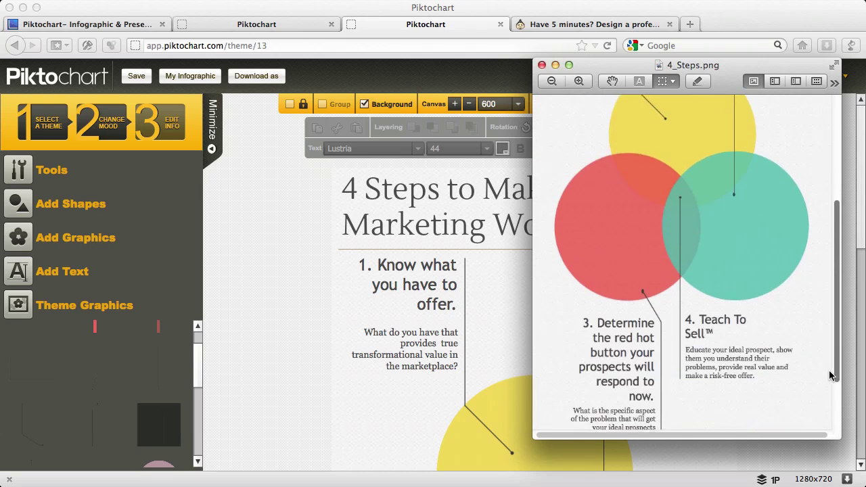
{"action": "left_click_drag", "start_coordinate": [711, 389], "coordinate": [822, 432]}
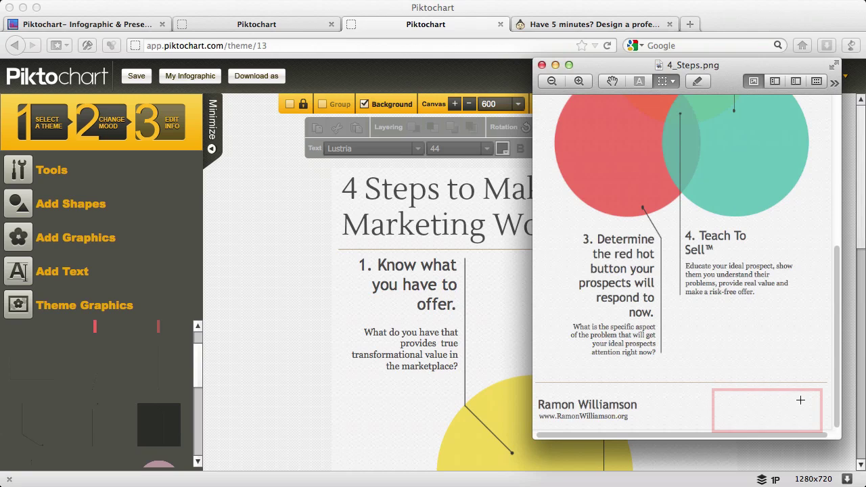
{"action": "left_click", "coordinate": [578, 404]}
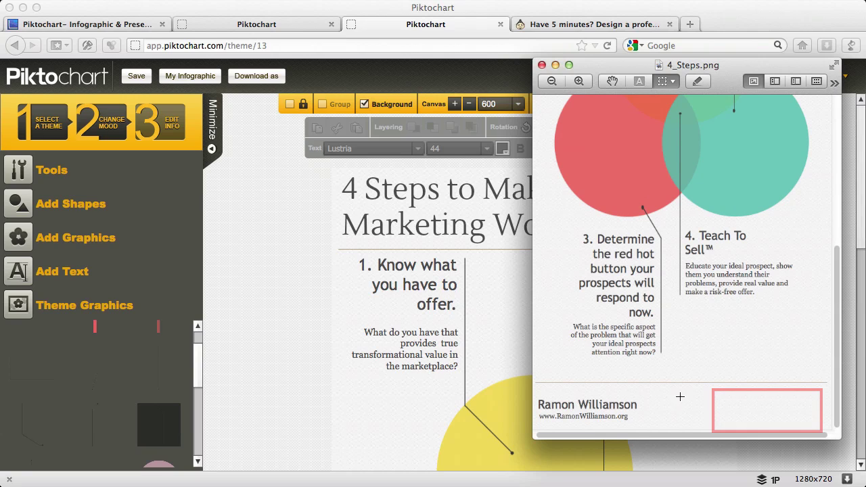
{"action": "left_click_drag", "start_coordinate": [836, 309], "coordinate": [838, 153]}
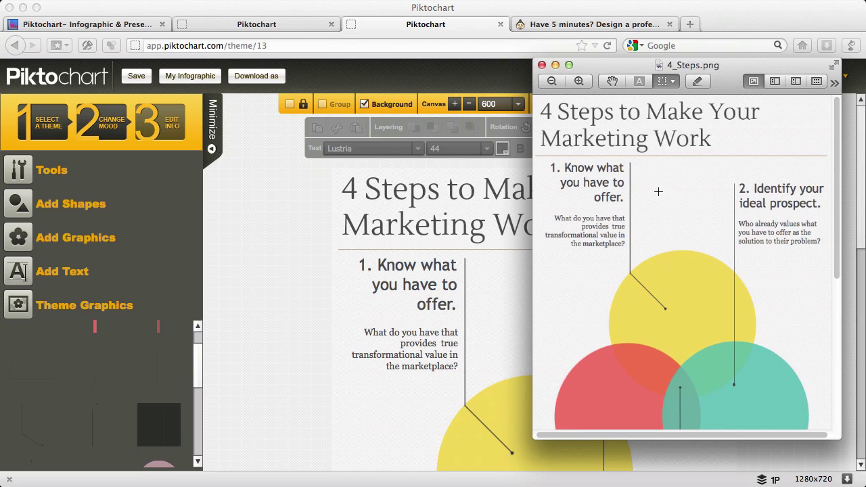
{"action": "left_click_drag", "start_coordinate": [837, 175], "coordinate": [844, 95]}
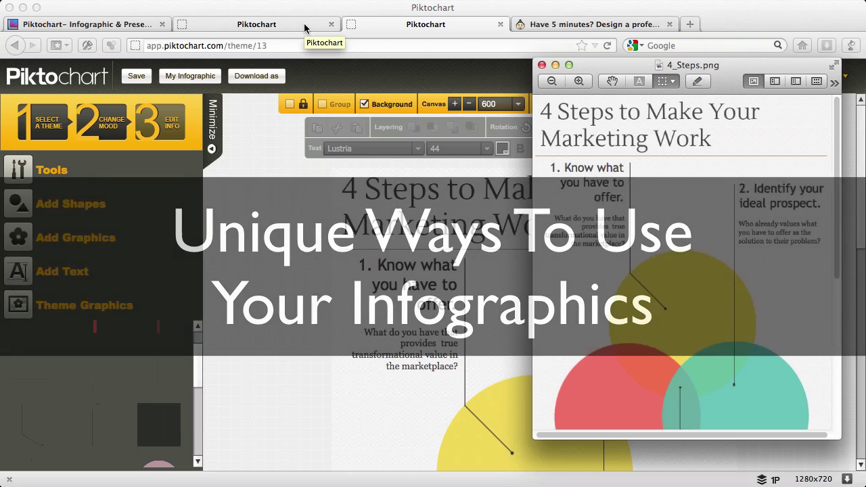
Glance at the resume tab's theme list, then return to the 4 Steps infographic tab
{"action": "left_click", "coordinate": [304, 28]}
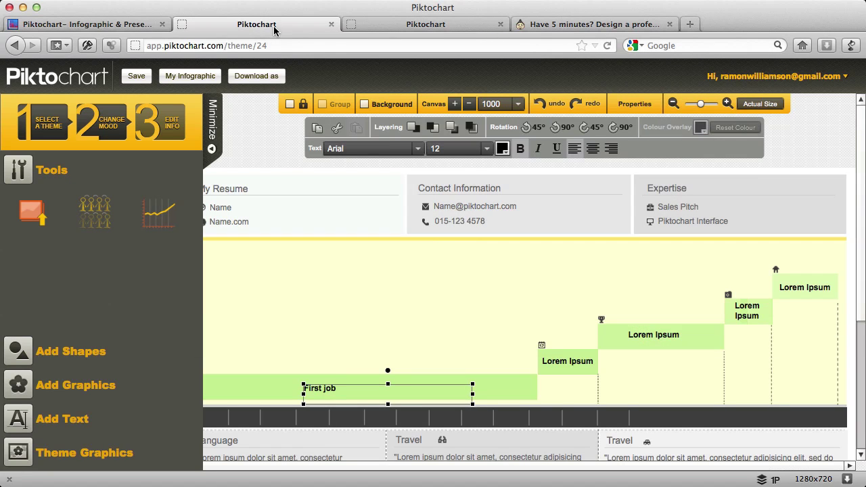
{"action": "left_click", "coordinate": [32, 129]}
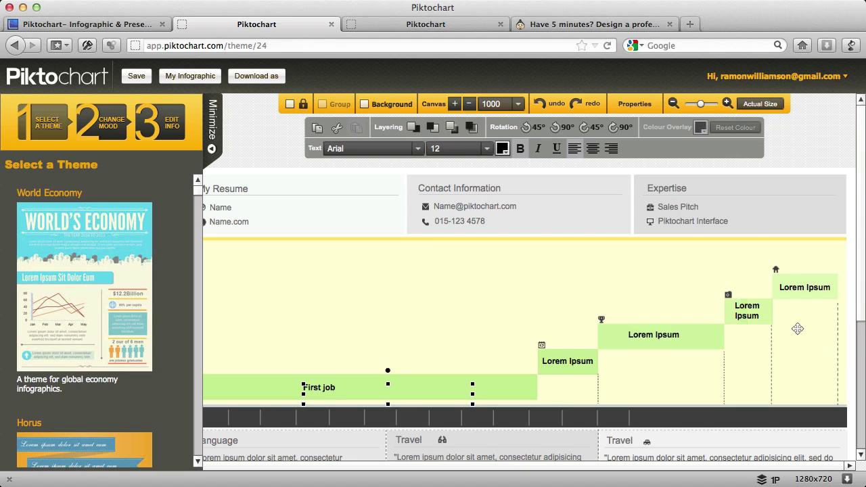
{"action": "left_click", "coordinate": [464, 27]}
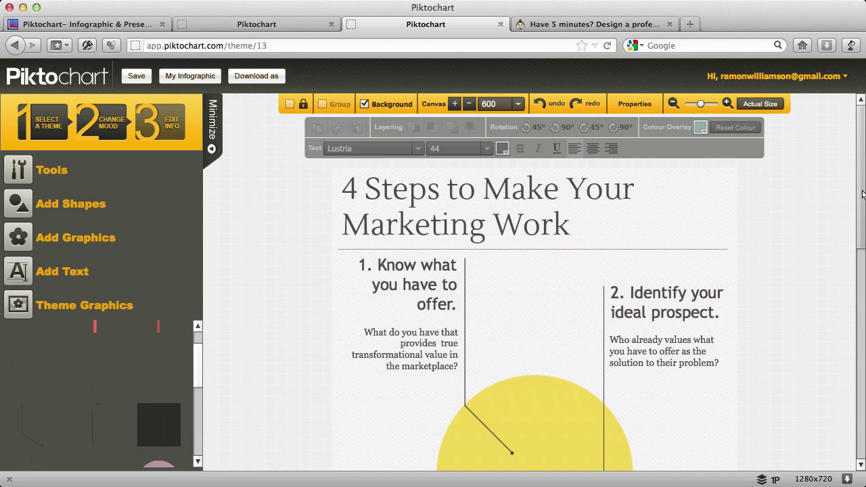
Scroll the editor canvas and bring the 4_Steps.png Preview window back in front
{"action": "mouse_move", "coordinate": [858, 194]}
{"action": "left_mouse_down"}
{"action": "mouse_move", "coordinate": [858, 221]}
{"action": "mouse_move", "coordinate": [863, 189]}
{"action": "left_mouse_up"}
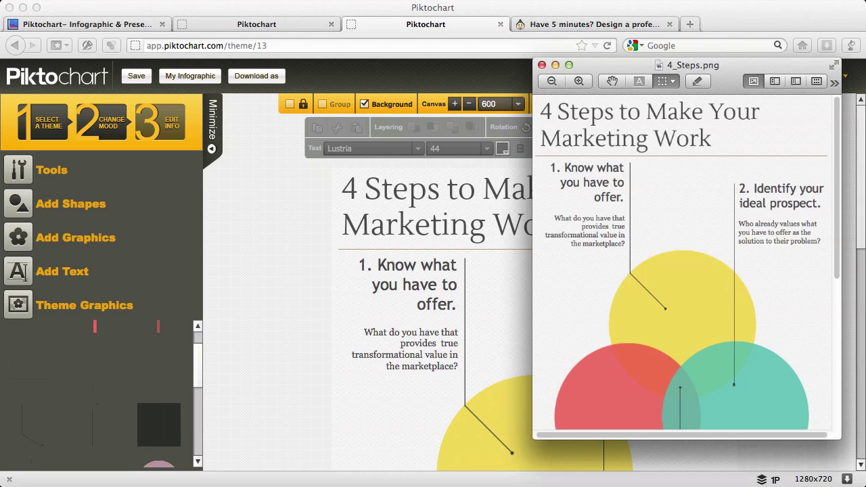
Move and enlarge the Preview window, zooming the image in twice and back out twice
{"action": "left_click_drag", "start_coordinate": [721, 66], "coordinate": [396, 68]}
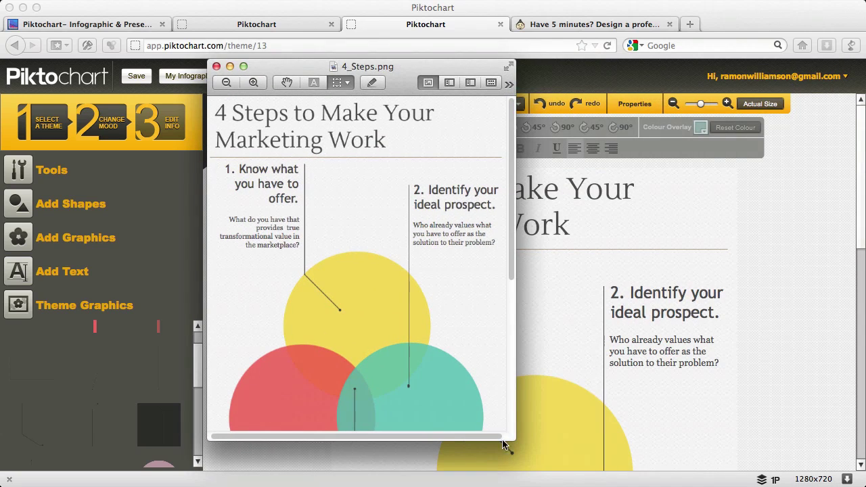
{"action": "left_click_drag", "start_coordinate": [508, 437], "coordinate": [693, 465]}
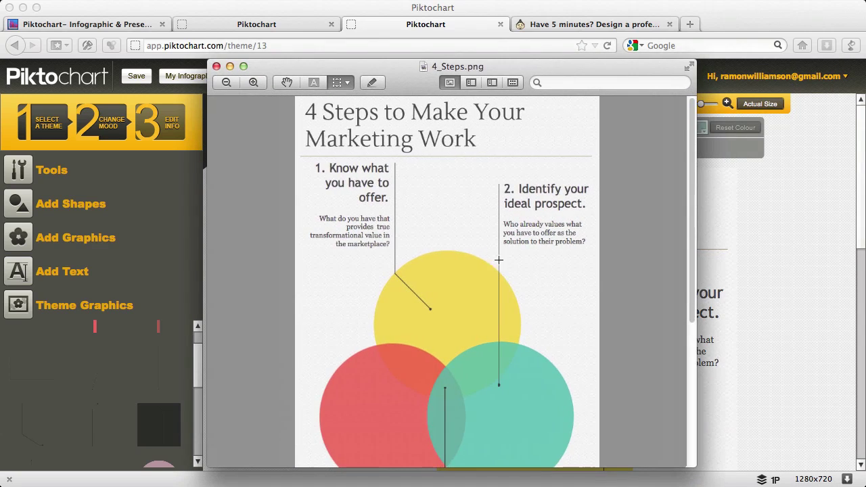
{"action": "left_click", "coordinate": [253, 83]}
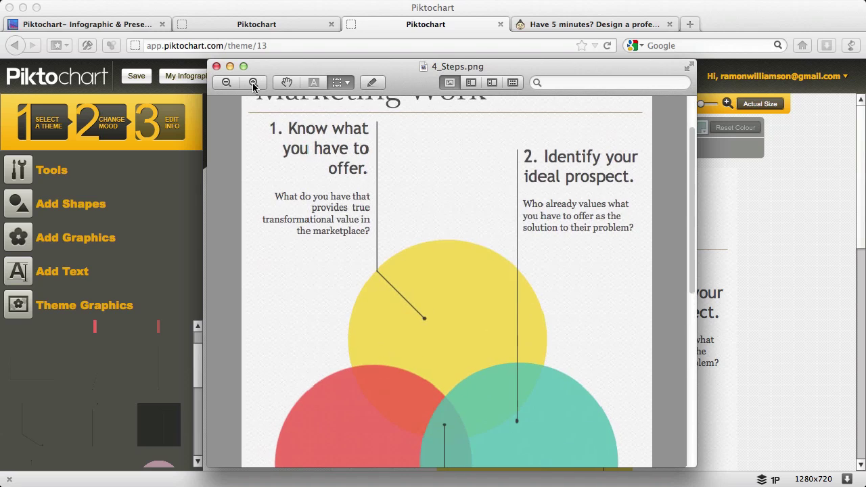
{"action": "left_click", "coordinate": [254, 83]}
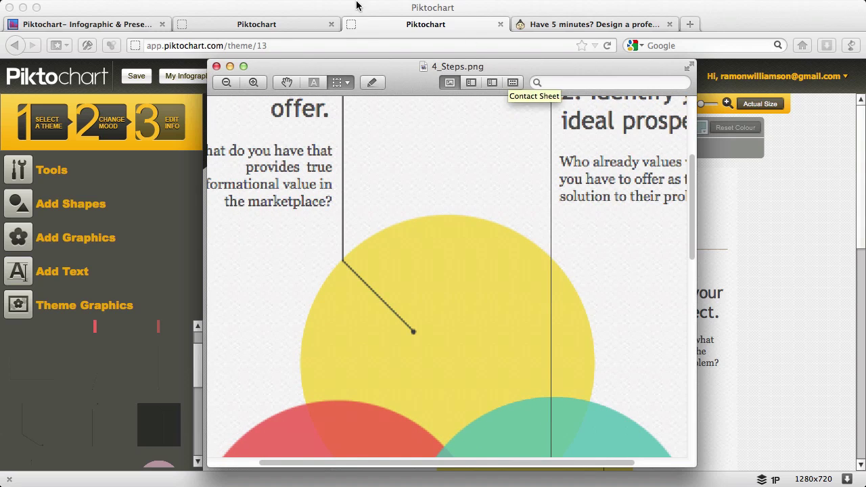
{"action": "left_click", "coordinate": [225, 82]}
{"action": "left_click", "coordinate": [226, 82]}
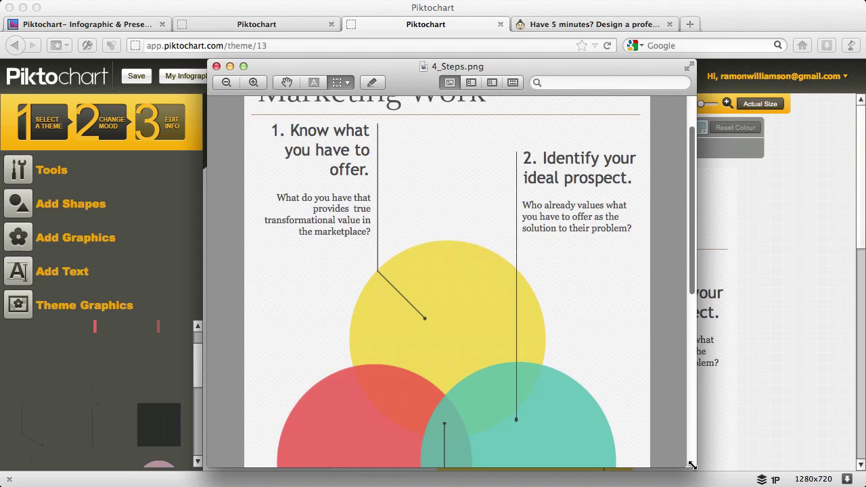
Widen the window, scroll the image to the footer and back up, then close it
{"action": "left_click_drag", "start_coordinate": [689, 467], "coordinate": [724, 469]}
{"action": "left_click_drag", "start_coordinate": [721, 280], "coordinate": [726, 200]}
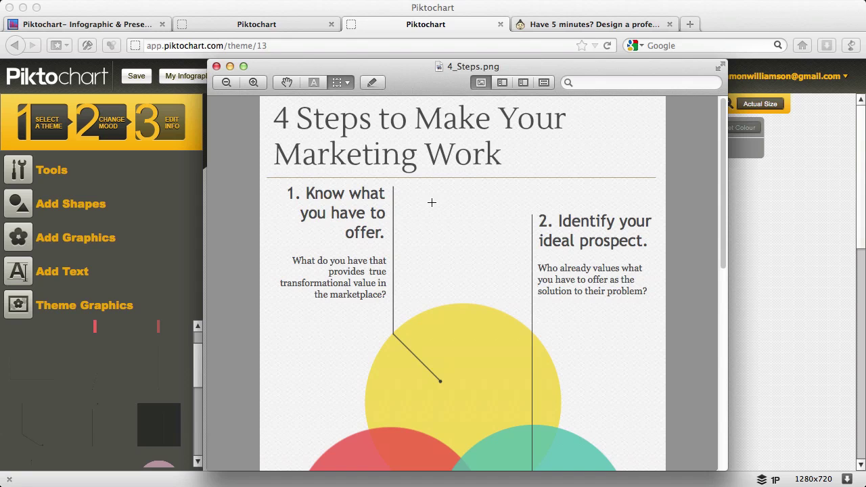
{"action": "left_click_drag", "start_coordinate": [723, 152], "coordinate": [728, 347]}
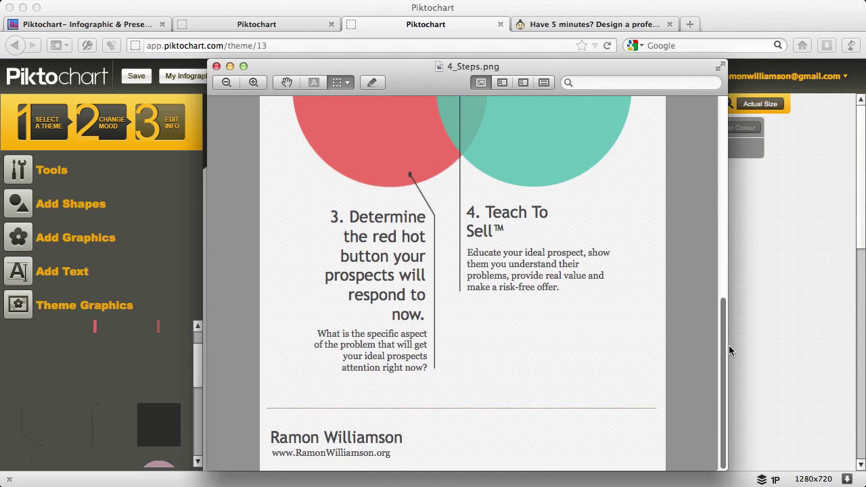
{"action": "left_click_drag", "start_coordinate": [729, 345], "coordinate": [732, 123]}
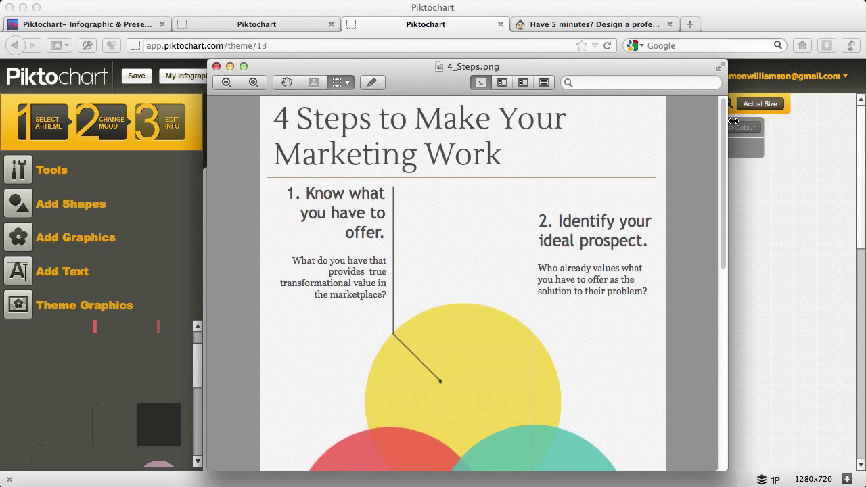
{"action": "left_click", "coordinate": [216, 65]}
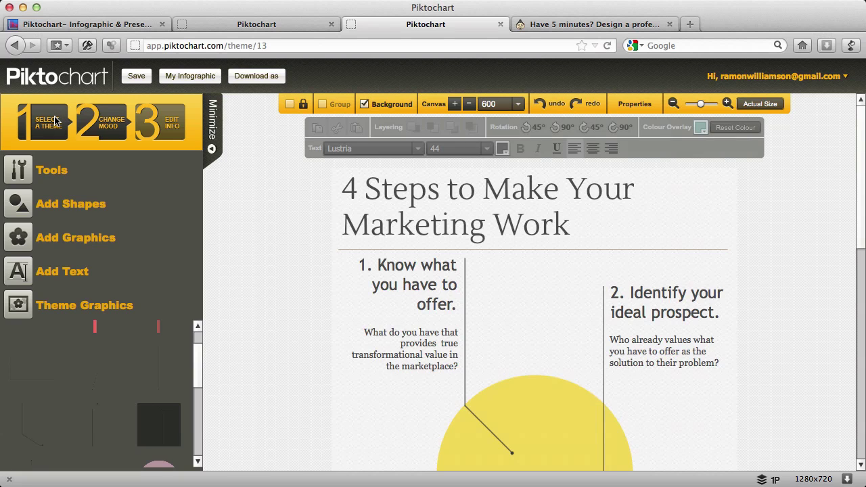
Show the theme list, scroll down and pick the Startup Pitch theme
{"action": "left_click", "coordinate": [56, 122]}
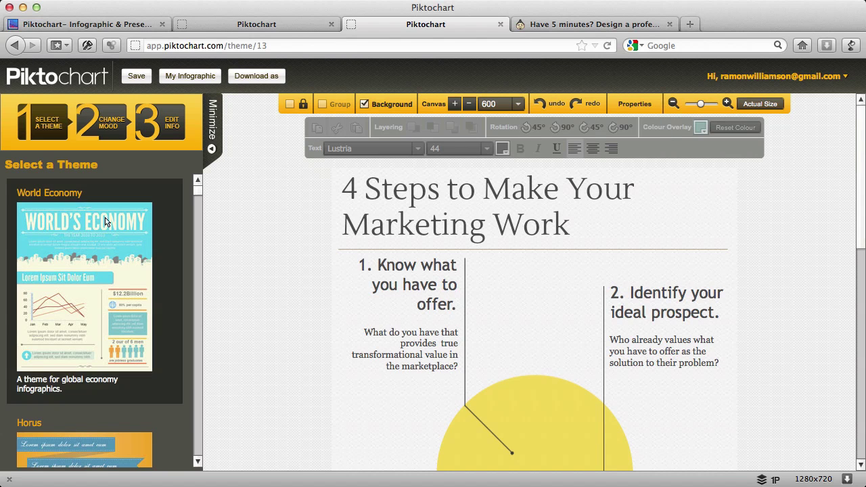
{"action": "left_click_drag", "start_coordinate": [198, 191], "coordinate": [199, 223]}
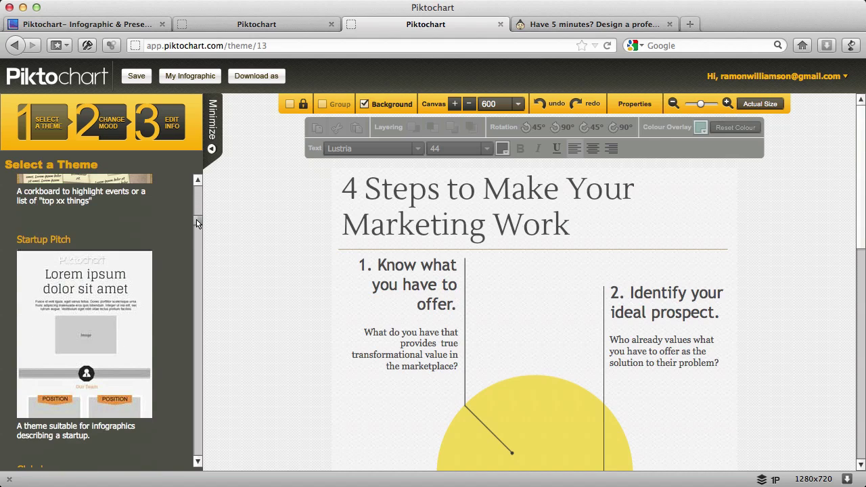
{"action": "left_click", "coordinate": [94, 305]}
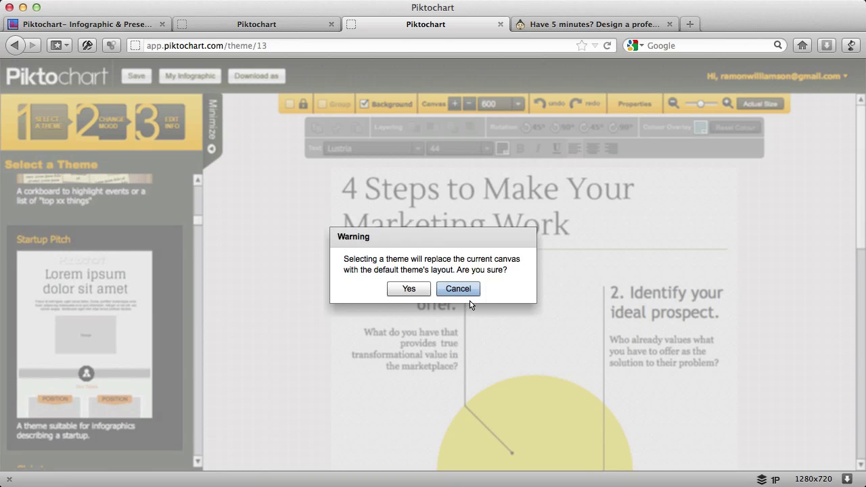
Confirm replacing the canvas with Startup Pitch and select the Lorem ipsum title
{"action": "left_click", "coordinate": [410, 290]}
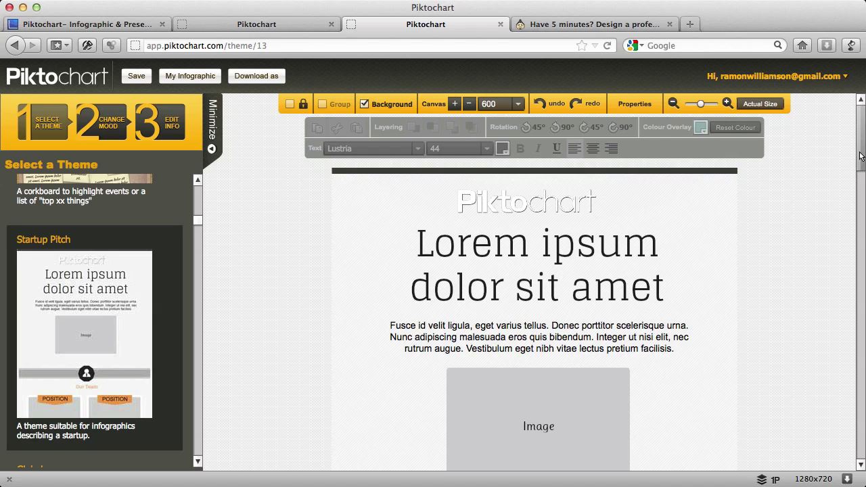
{"action": "left_click", "coordinate": [549, 280]}
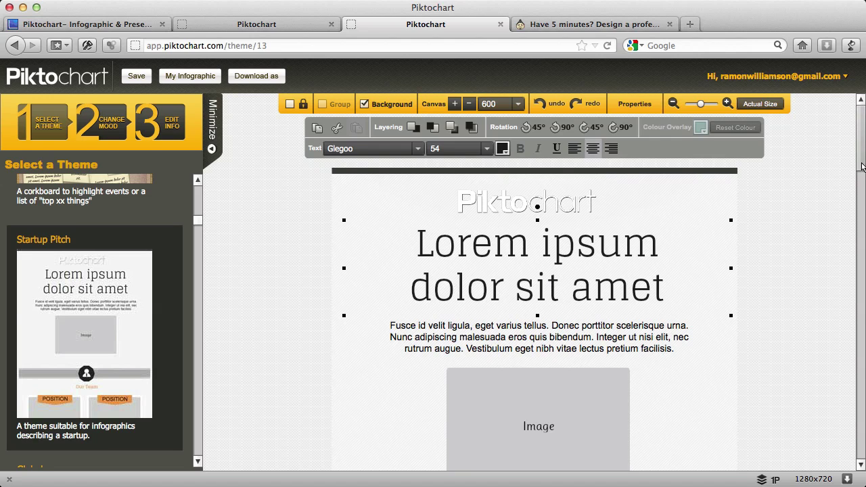
Scroll through the Startup Pitch layout down to the 2009–2017 Future Plan timeline and footer
{"action": "scroll", "coordinate": [860, 183], "scroll_direction": "down", "scroll_amount": 5}
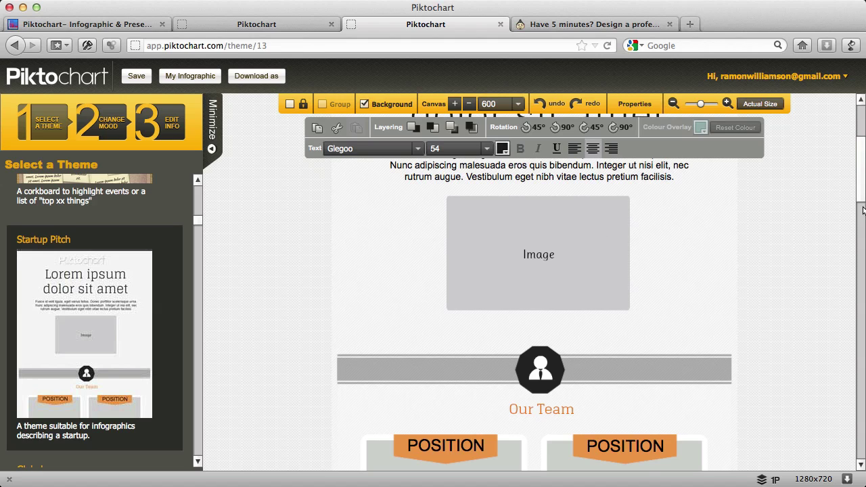
{"action": "scroll", "coordinate": [860, 199], "scroll_direction": "down", "scroll_amount": 5}
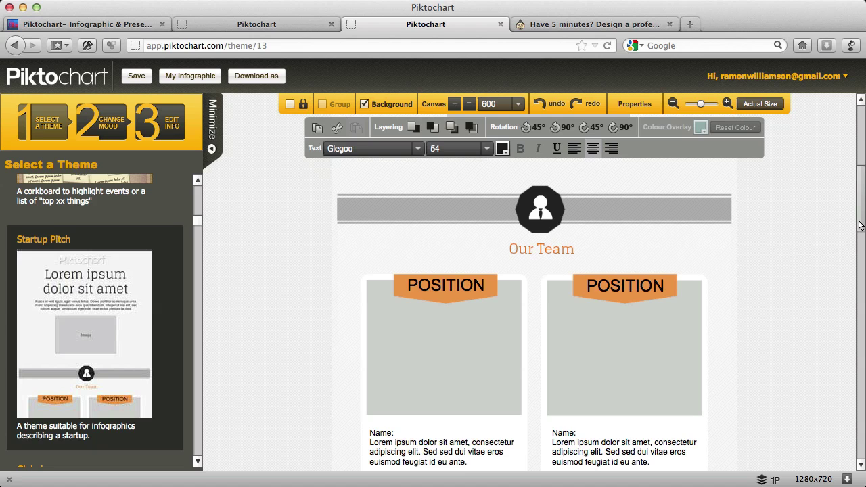
{"action": "left_click_drag", "start_coordinate": [859, 225], "coordinate": [860, 290]}
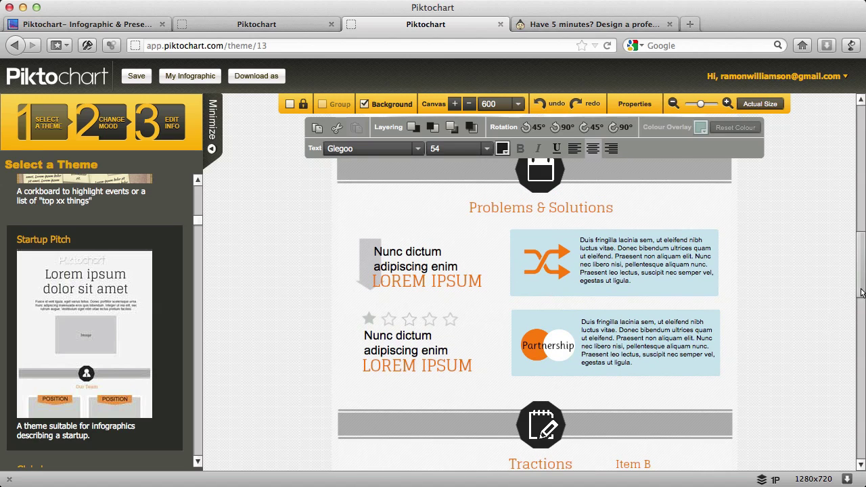
{"action": "left_click_drag", "start_coordinate": [863, 285], "coordinate": [858, 329]}
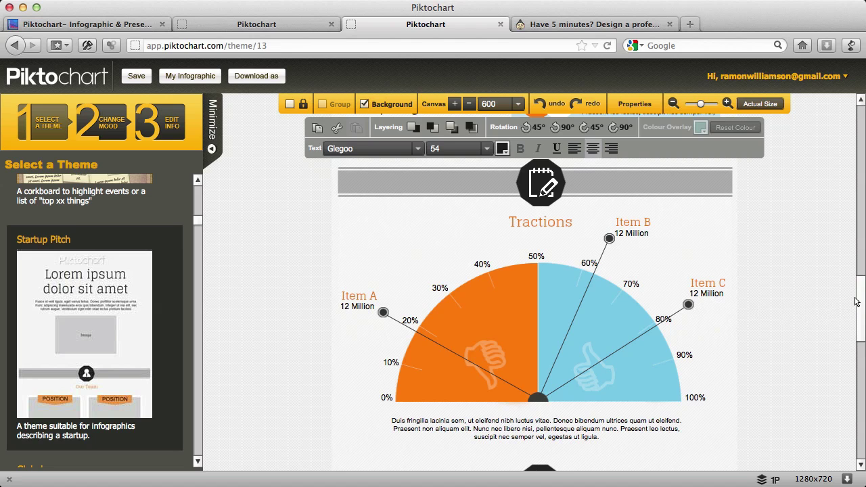
{"action": "scroll", "coordinate": [689, 279], "scroll_direction": "down", "scroll_amount": 9}
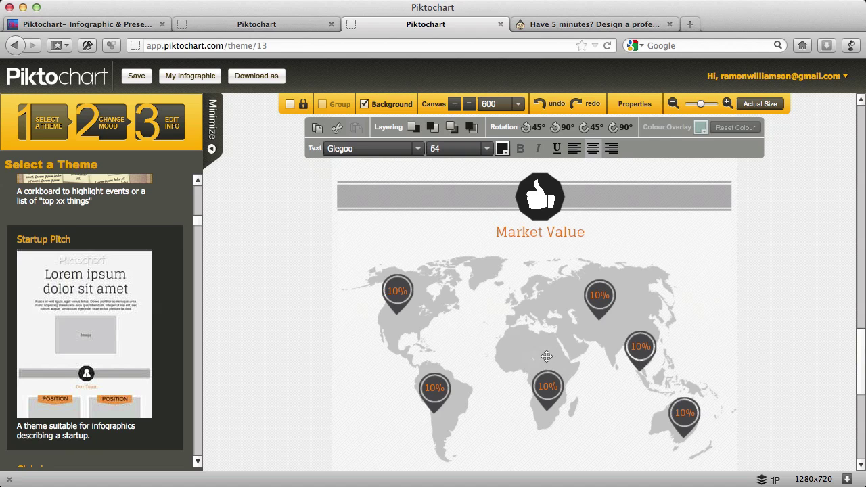
{"action": "left_click_drag", "start_coordinate": [857, 344], "coordinate": [853, 398]}
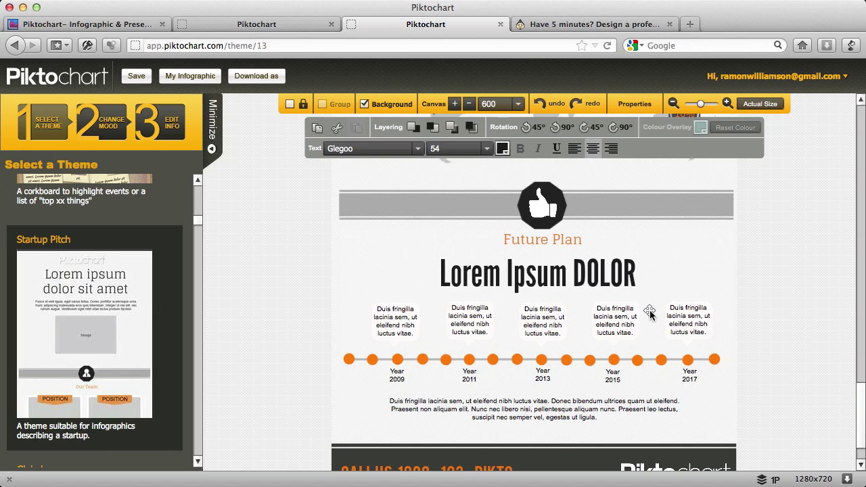
{"action": "left_click_drag", "start_coordinate": [862, 392], "coordinate": [862, 406]}
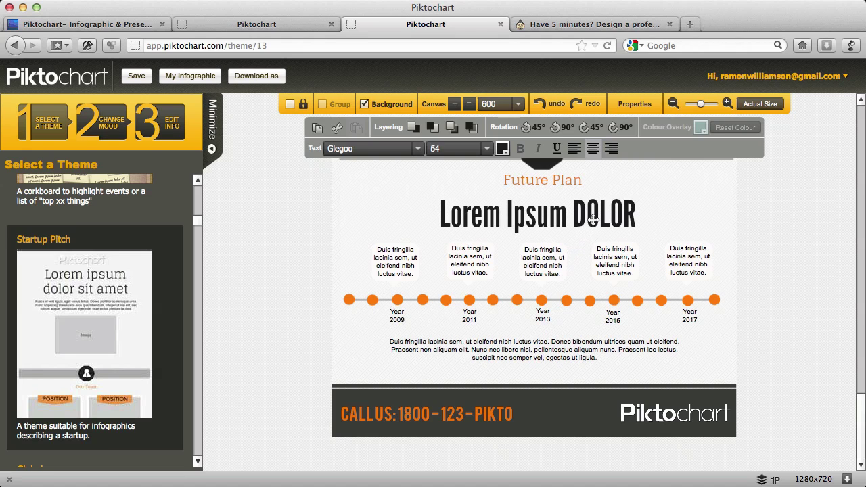
Review AppSumo's $49 one-year Piktochart Pro deal page, then return to the resume timeline editor tab
{"action": "left_click", "coordinate": [634, 27]}
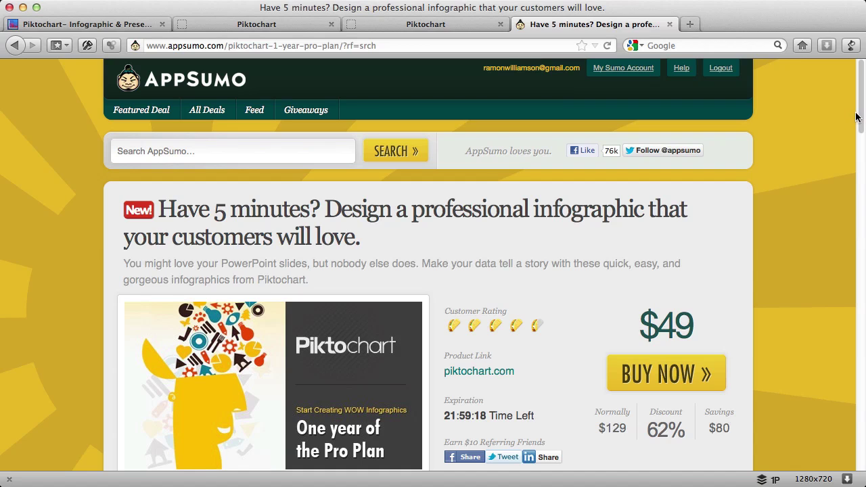
{"action": "left_click_drag", "start_coordinate": [858, 116], "coordinate": [856, 138]}
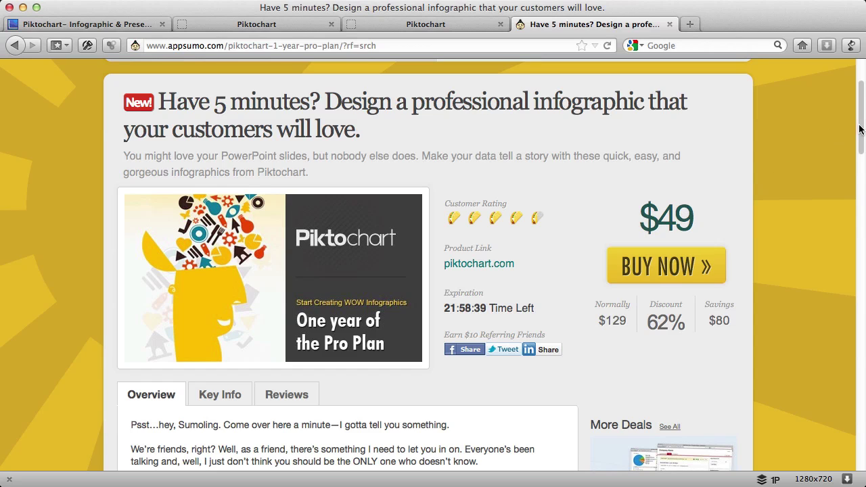
{"action": "left_click_drag", "start_coordinate": [862, 131], "coordinate": [862, 90]}
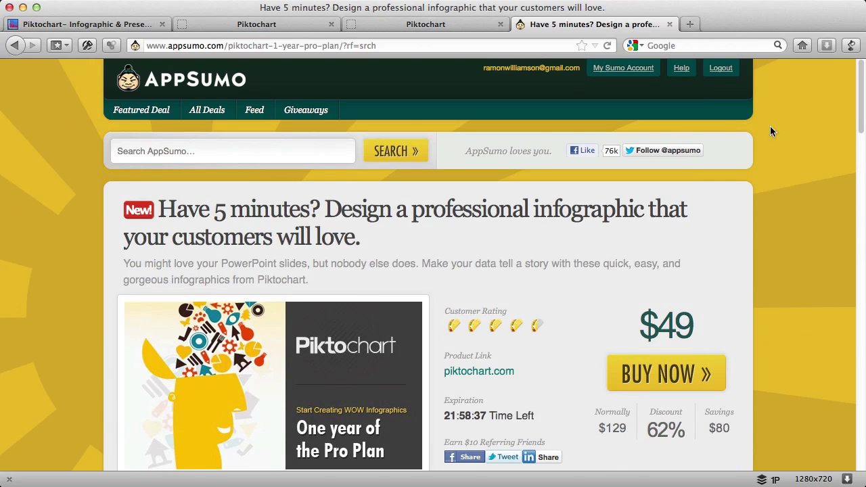
{"action": "left_click", "coordinate": [286, 26]}
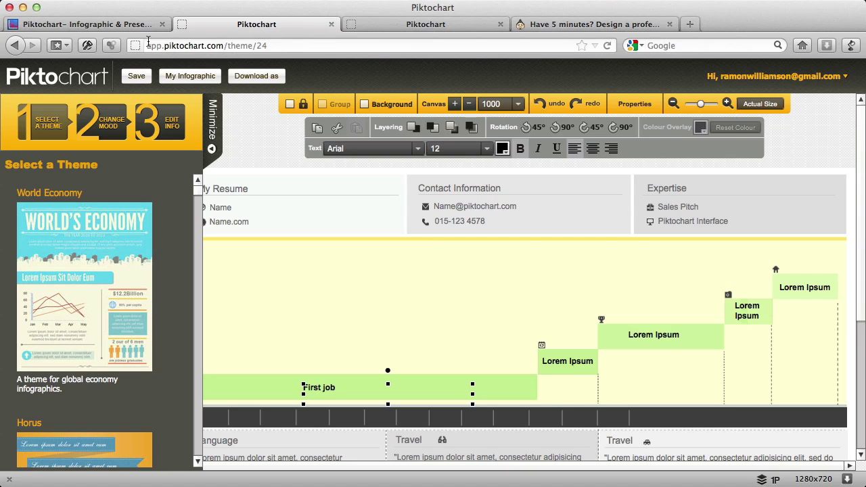
Switch to the 'Piktochart– Infographic & Presentation Tool' homepage showing the Make WOW Infographics banner
{"action": "left_click", "coordinate": [119, 25]}
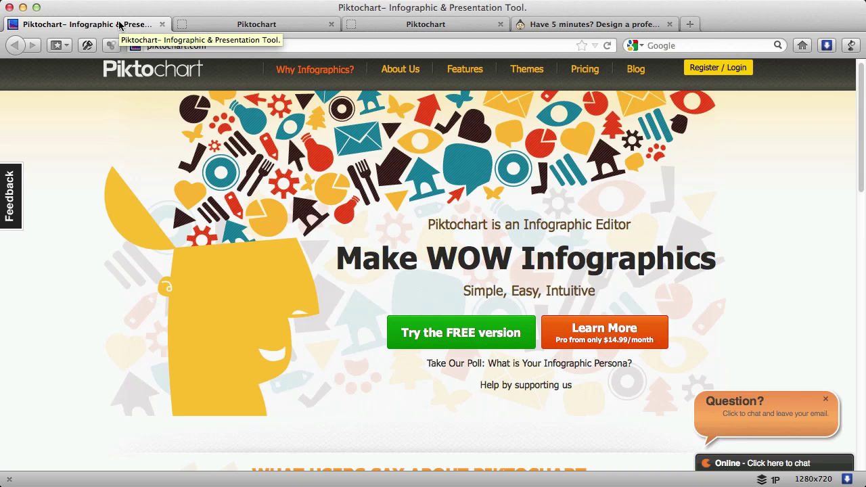